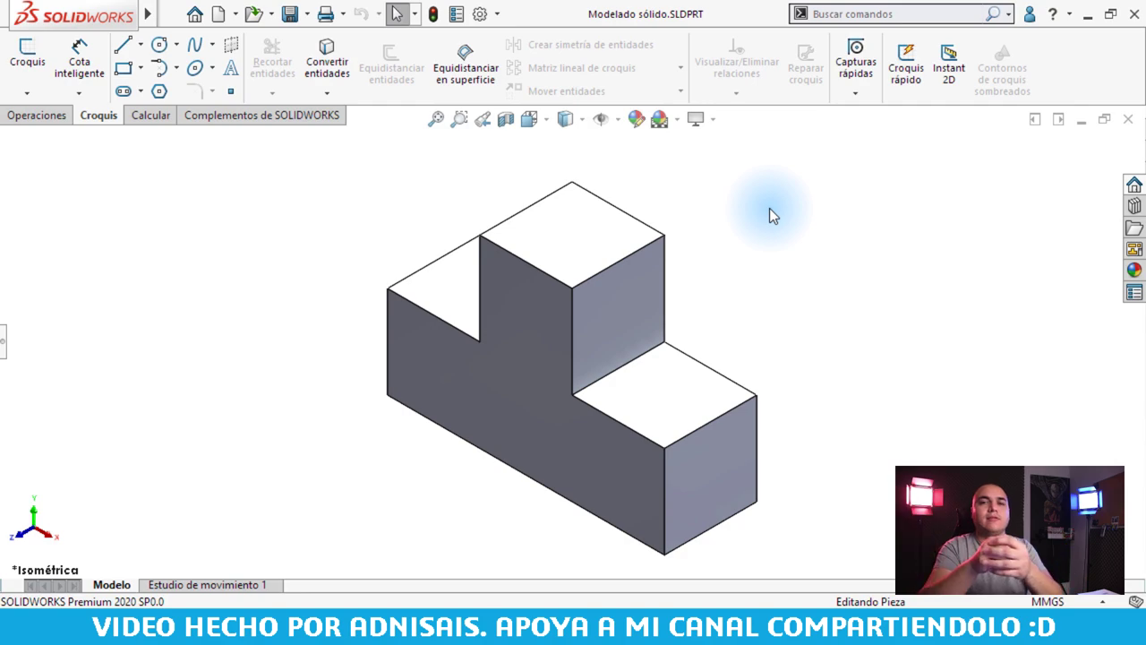
Display the stepped block as a Wireframe, orbit it, and snap back to isometric with Ctrl+7
{"action": "left_click", "coordinate": [565, 118]}
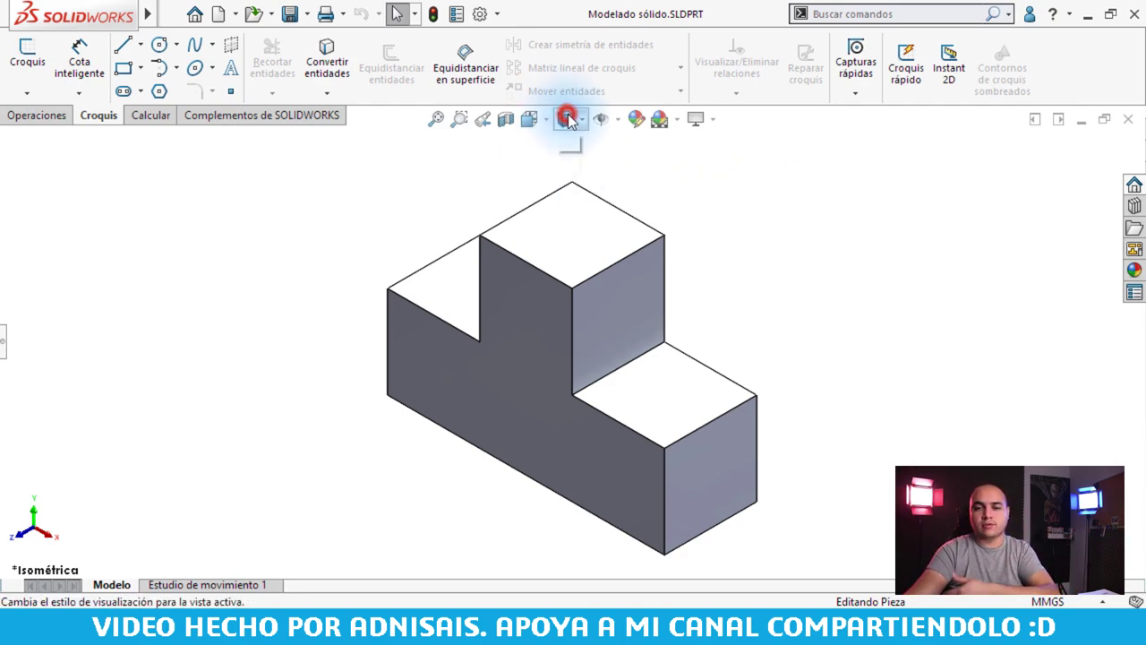
{"action": "left_click", "coordinate": [568, 244]}
{"action": "mouse_move", "coordinate": [767, 250]}
{"action": "middle_mouse_down"}
{"action": "mouse_move", "coordinate": [654, 398]}
{"action": "mouse_move", "coordinate": [893, 439]}
{"action": "middle_mouse_up"}
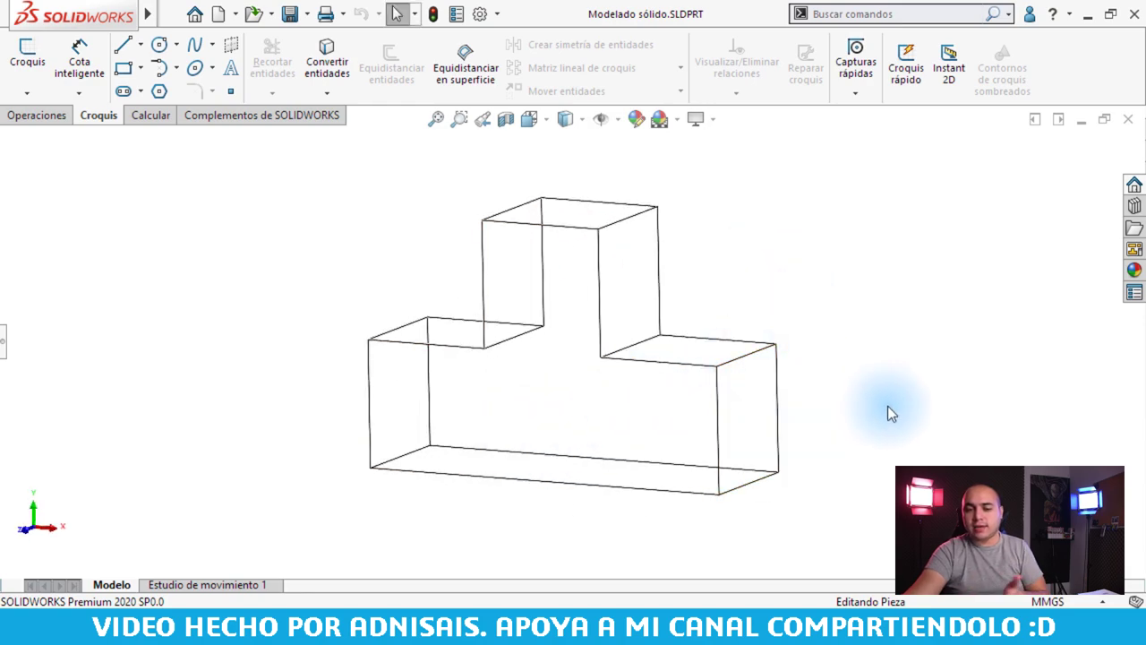
{"action": "scroll", "coordinate": [850, 414], "scroll_direction": "down", "scroll_amount": 2}
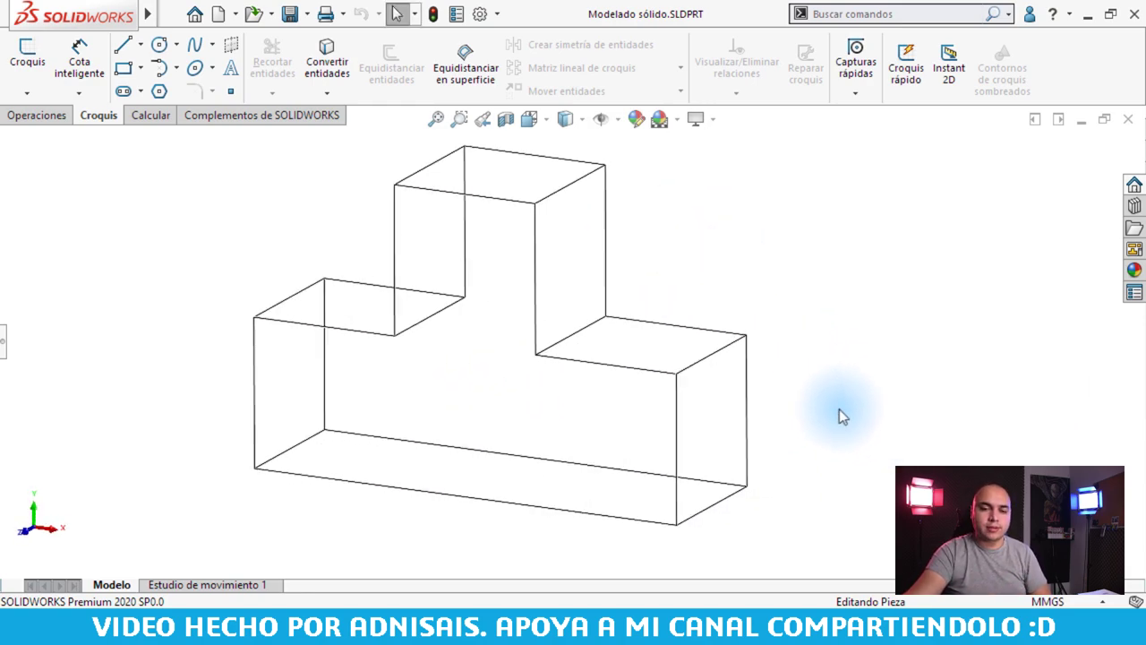
{"action": "mouse_move", "coordinate": [905, 320]}
{"action": "middle_mouse_down"}
{"action": "mouse_move", "coordinate": [361, 285]}
{"action": "mouse_move", "coordinate": [596, 235]}
{"action": "mouse_move", "coordinate": [506, 337]}
{"action": "mouse_move", "coordinate": [601, 320]}
{"action": "mouse_move", "coordinate": [632, 236]}
{"action": "mouse_move", "coordinate": [621, 209]}
{"action": "mouse_move", "coordinate": [590, 216]}
{"action": "middle_mouse_up"}
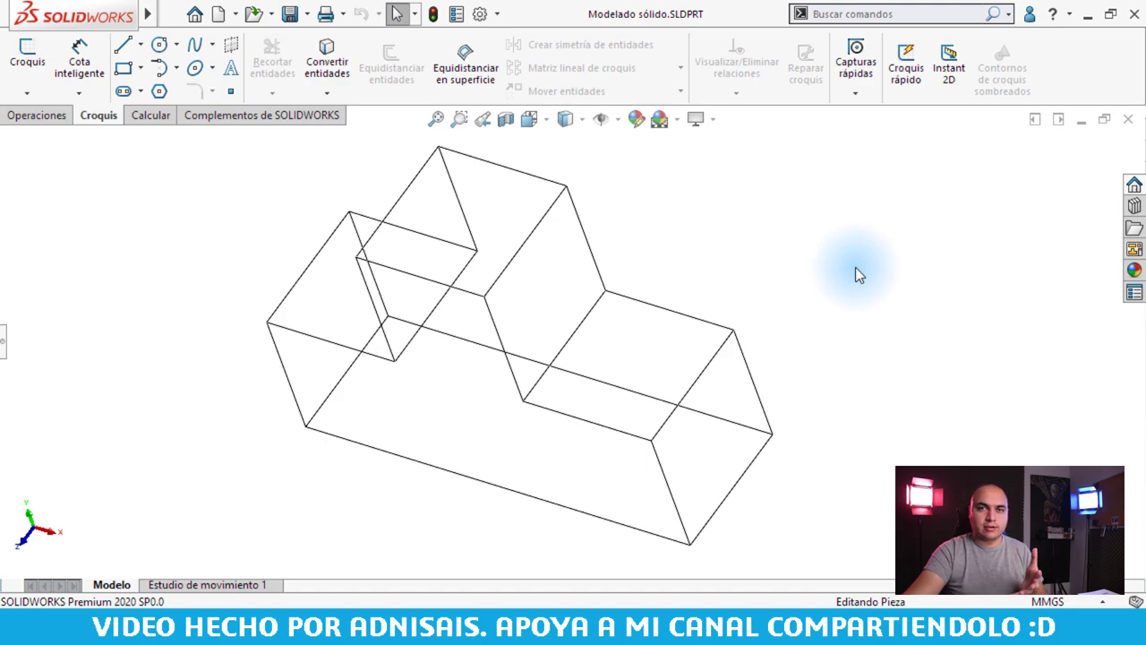
{"action": "key", "text": "ctrl+7"}
{"action": "mouse_move", "coordinate": [745, 271]}
{"action": "middle_mouse_down"}
{"action": "mouse_move", "coordinate": [785, 265]}
{"action": "mouse_move", "coordinate": [793, 275]}
{"action": "middle_mouse_up"}
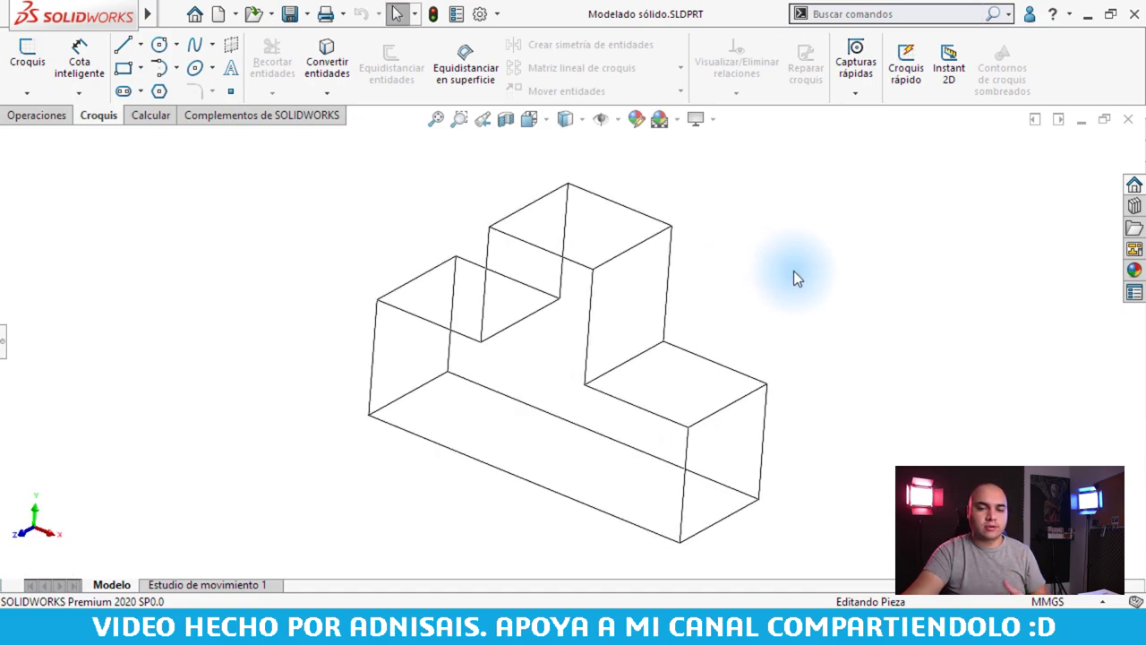
{"action": "left_click", "coordinate": [574, 122]}
Restore shaded display, expand the feature tree, and reactivate Eliminar cara1 to inspect the surface body
{"action": "left_click", "coordinate": [572, 142]}
{"action": "left_click", "coordinate": [447, 192]}
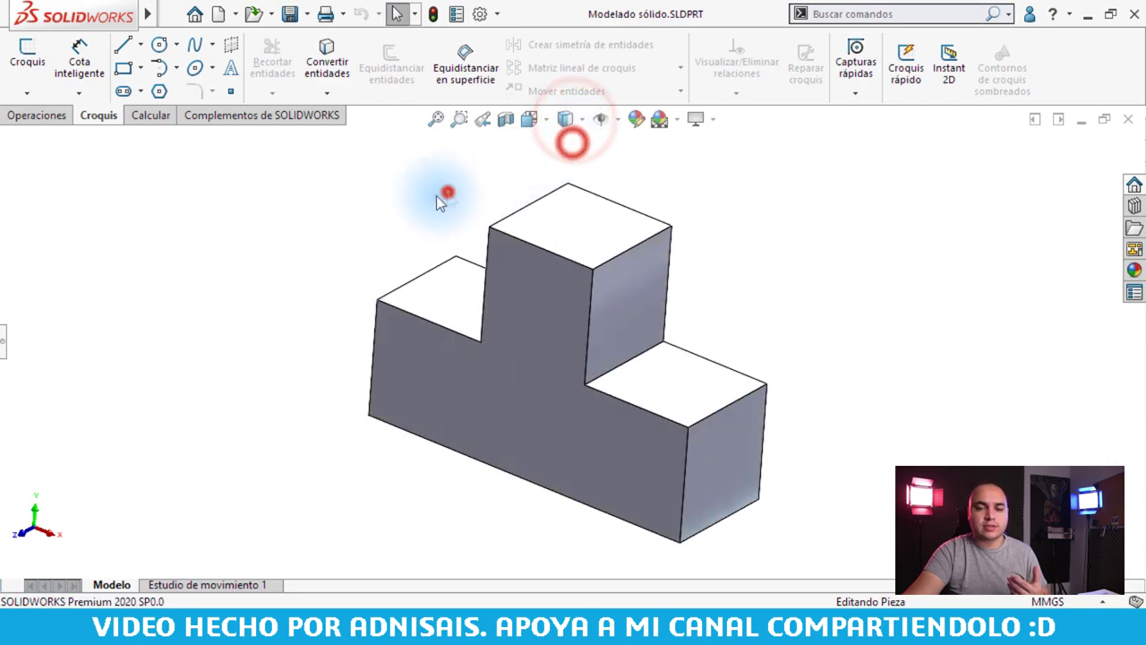
{"action": "left_click", "coordinate": [5, 344]}
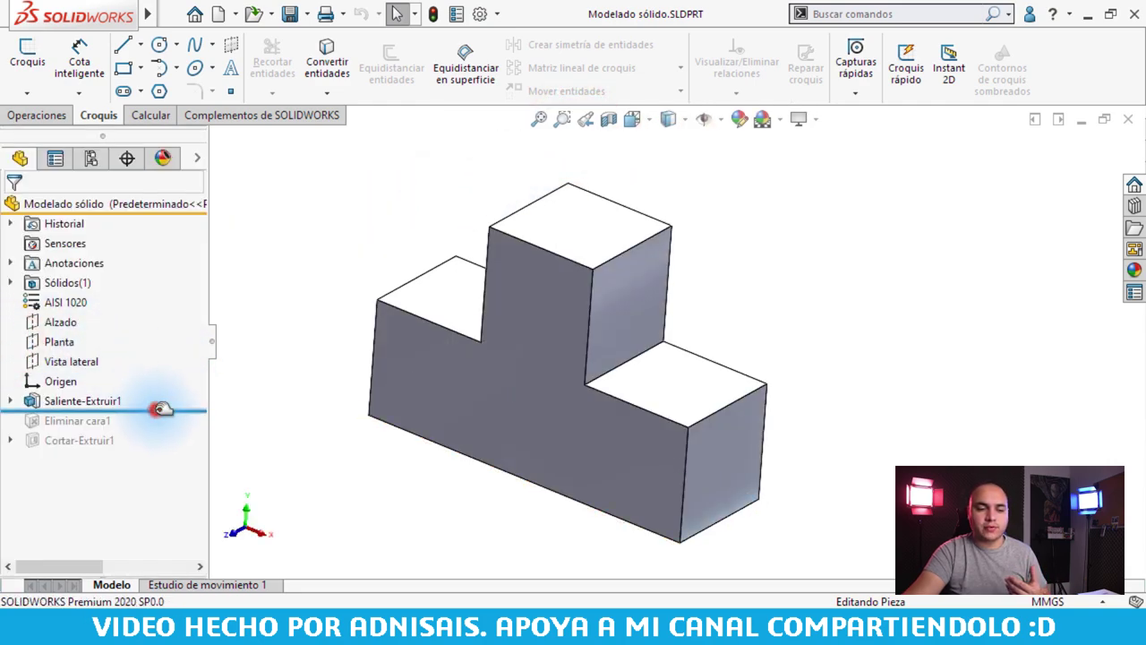
{"action": "left_click_drag", "start_coordinate": [157, 409], "coordinate": [156, 430]}
{"action": "left_click", "coordinate": [247, 280]}
{"action": "left_click", "coordinate": [78, 430]}
{"action": "left_click", "coordinate": [124, 372]}
{"action": "mouse_move", "coordinate": [627, 398]}
{"action": "middle_mouse_down"}
{"action": "mouse_move", "coordinate": [537, 311]}
{"action": "mouse_move", "coordinate": [767, 397]}
{"action": "mouse_move", "coordinate": [678, 409]}
{"action": "mouse_move", "coordinate": [614, 358]}
{"action": "mouse_move", "coordinate": [657, 391]}
{"action": "mouse_move", "coordinate": [686, 384]}
{"action": "mouse_move", "coordinate": [661, 359]}
{"action": "mouse_move", "coordinate": [653, 316]}
{"action": "mouse_move", "coordinate": [675, 328]}
{"action": "mouse_move", "coordinate": [685, 370]}
{"action": "middle_mouse_up"}
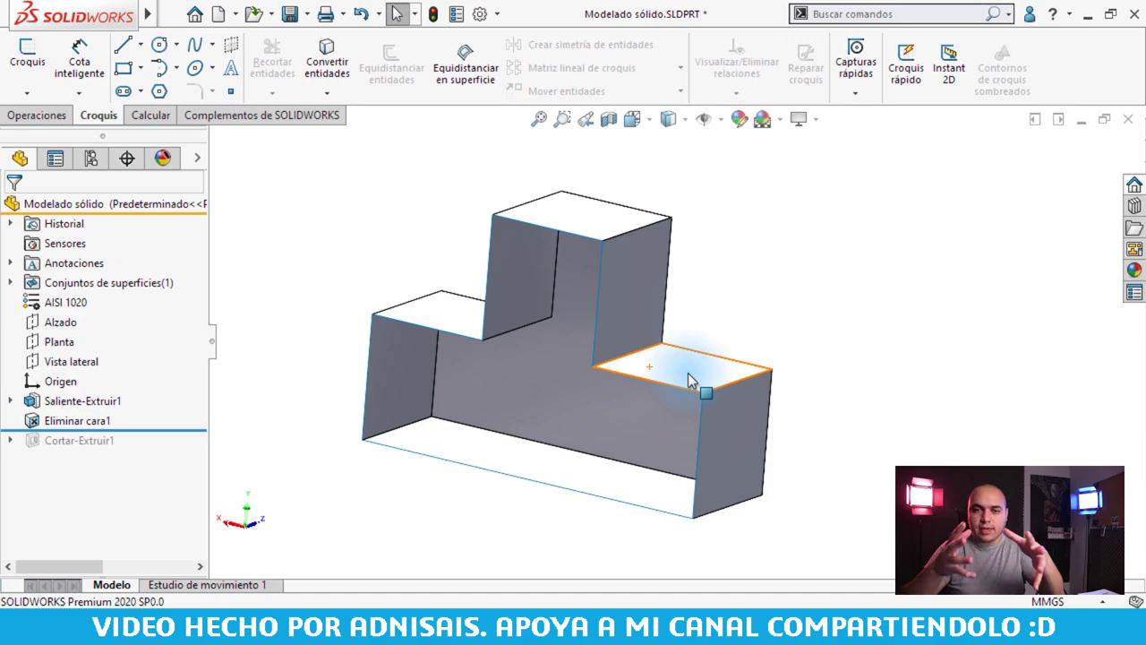
{"action": "mouse_move", "coordinate": [296, 443]}
{"action": "middle_mouse_down"}
{"action": "mouse_move", "coordinate": [476, 409]}
{"action": "mouse_move", "coordinate": [486, 435]}
{"action": "mouse_move", "coordinate": [231, 474]}
{"action": "middle_mouse_up"}
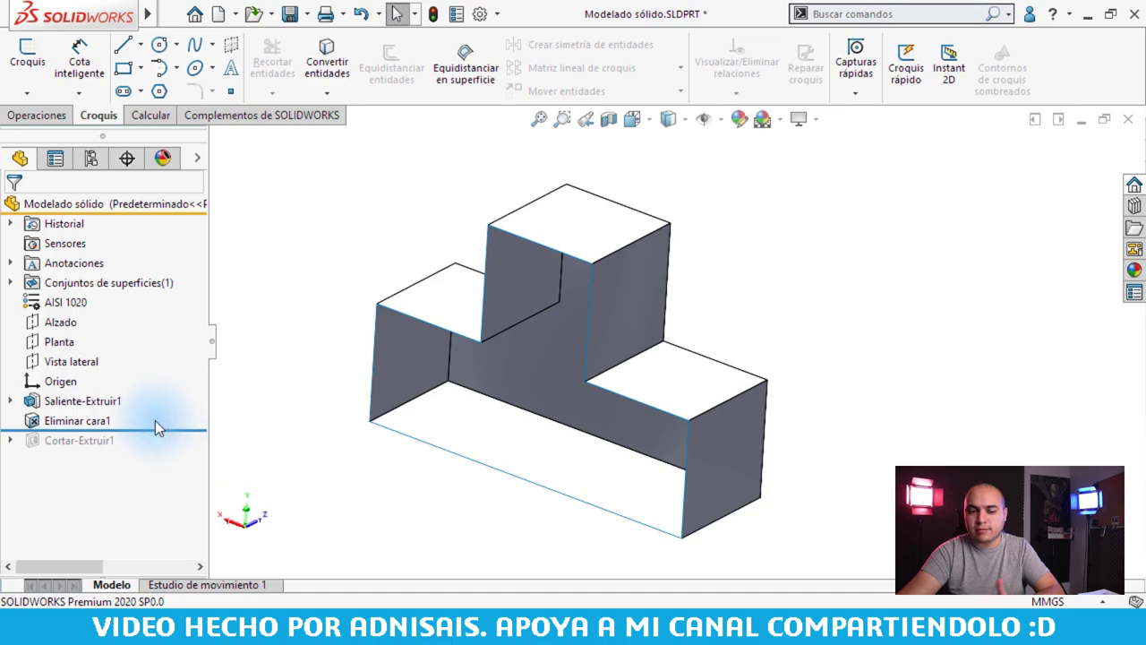
Roll the tree back above Eliminar cara1, then forward again to include every feature
{"action": "left_click_drag", "start_coordinate": [166, 427], "coordinate": [161, 410]}
{"action": "left_click", "coordinate": [368, 250]}
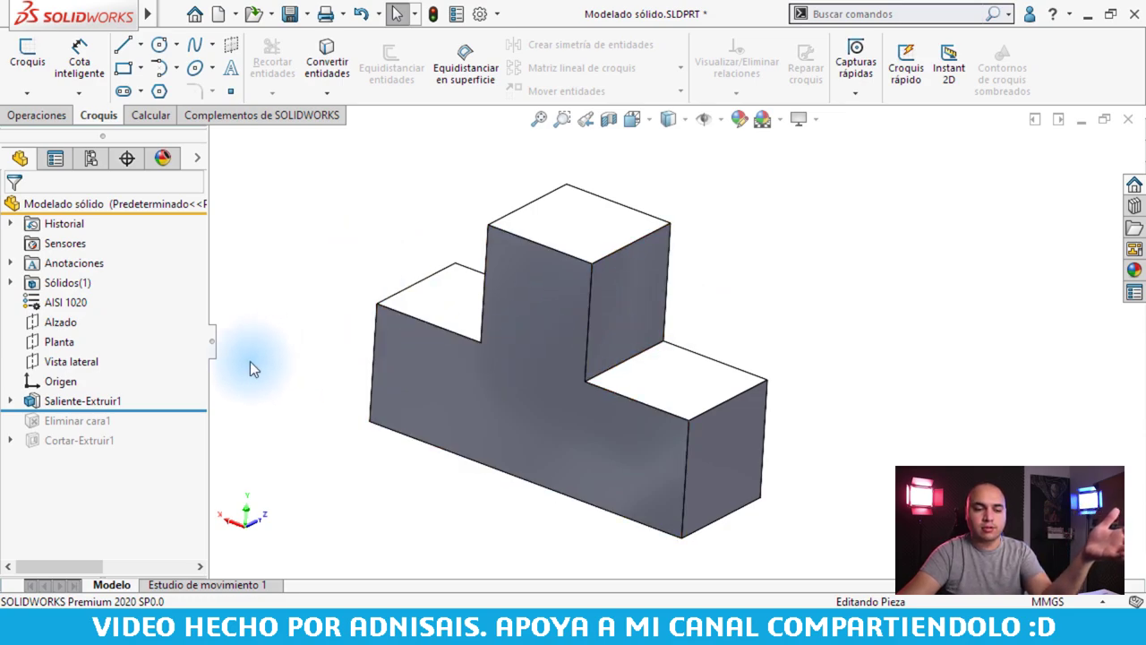
{"action": "left_click_drag", "start_coordinate": [173, 409], "coordinate": [170, 451]}
Suppress Eliminar cara1 so the solid rebuilds, dismissing the rebuild error list
{"action": "left_click", "coordinate": [58, 420]}
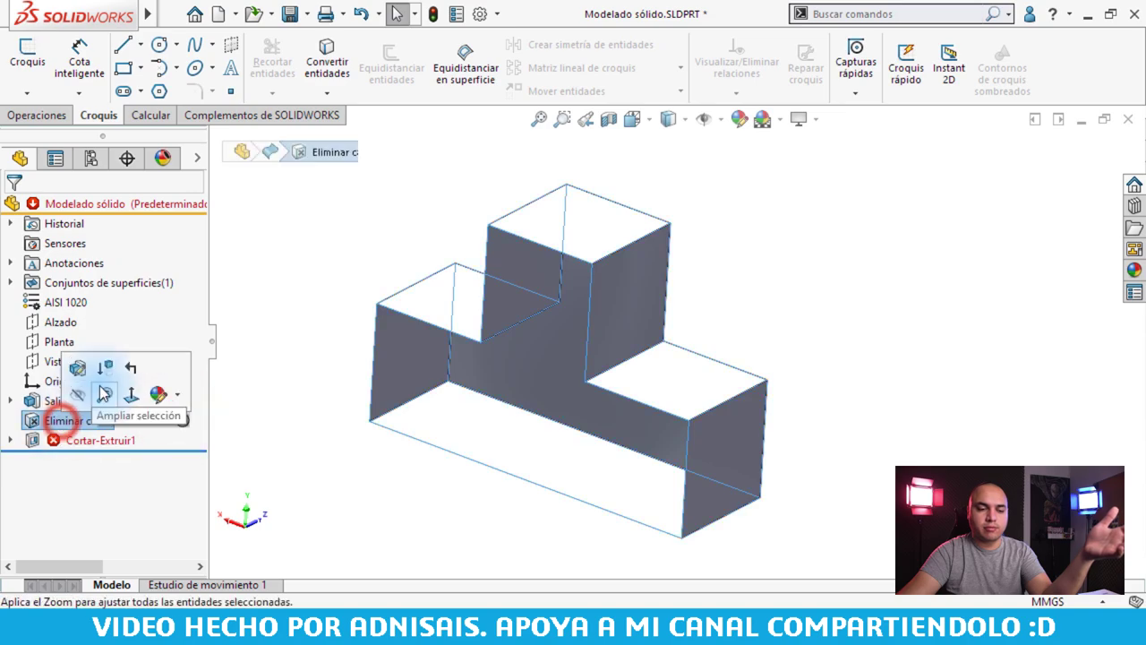
{"action": "left_click", "coordinate": [588, 320]}
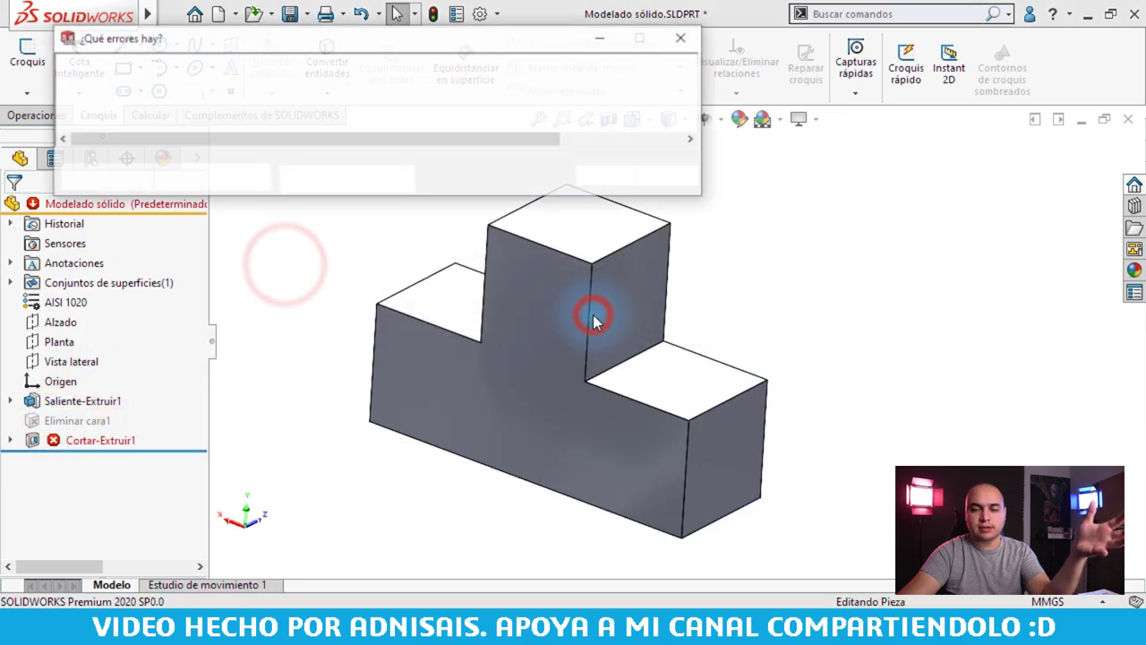
{"action": "left_click", "coordinate": [608, 176]}
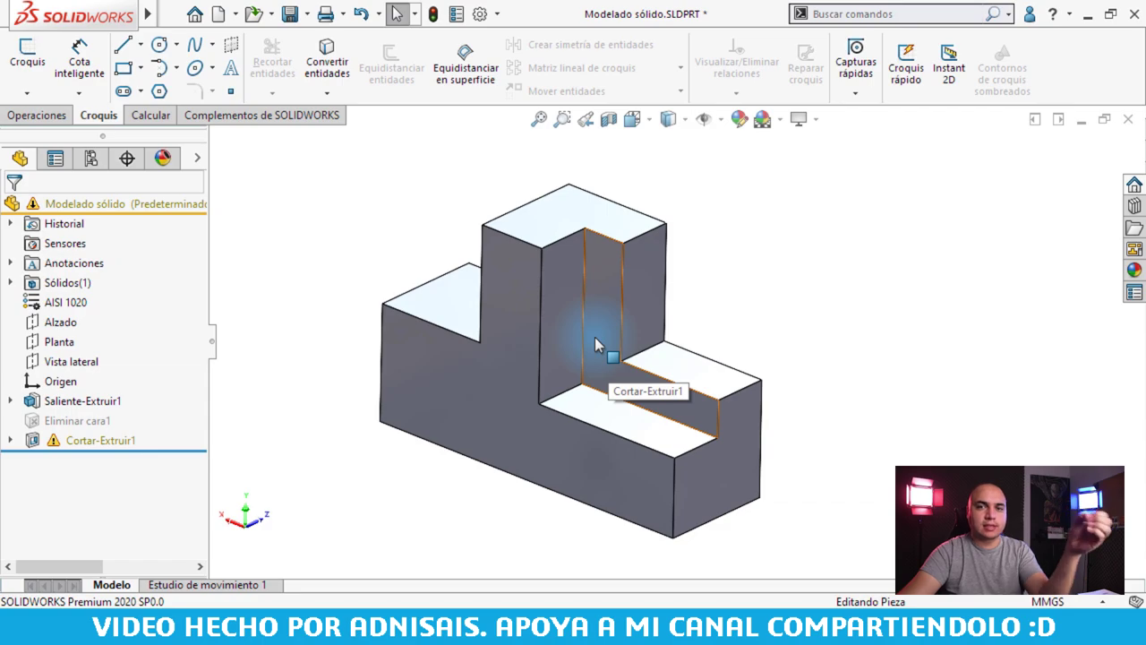
{"action": "left_click", "coordinate": [276, 299]}
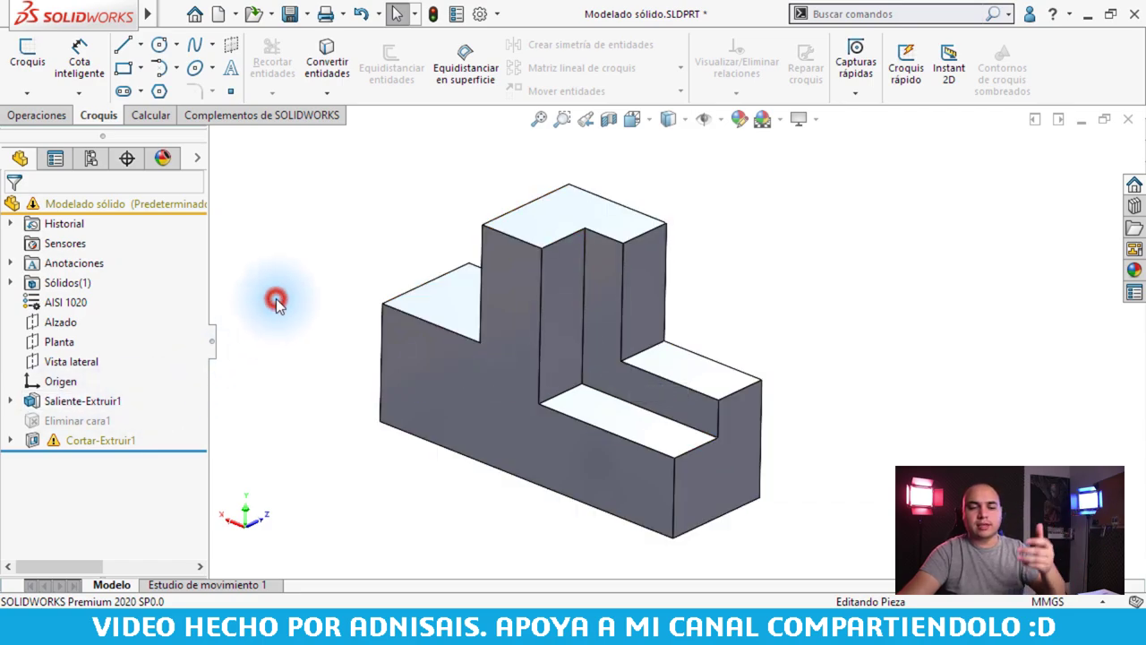
Open Croquis2 under Cortar-Extruir1 for editing, then exit the sketch and rebuild
{"action": "left_click", "coordinate": [11, 440]}
{"action": "left_click", "coordinate": [71, 456]}
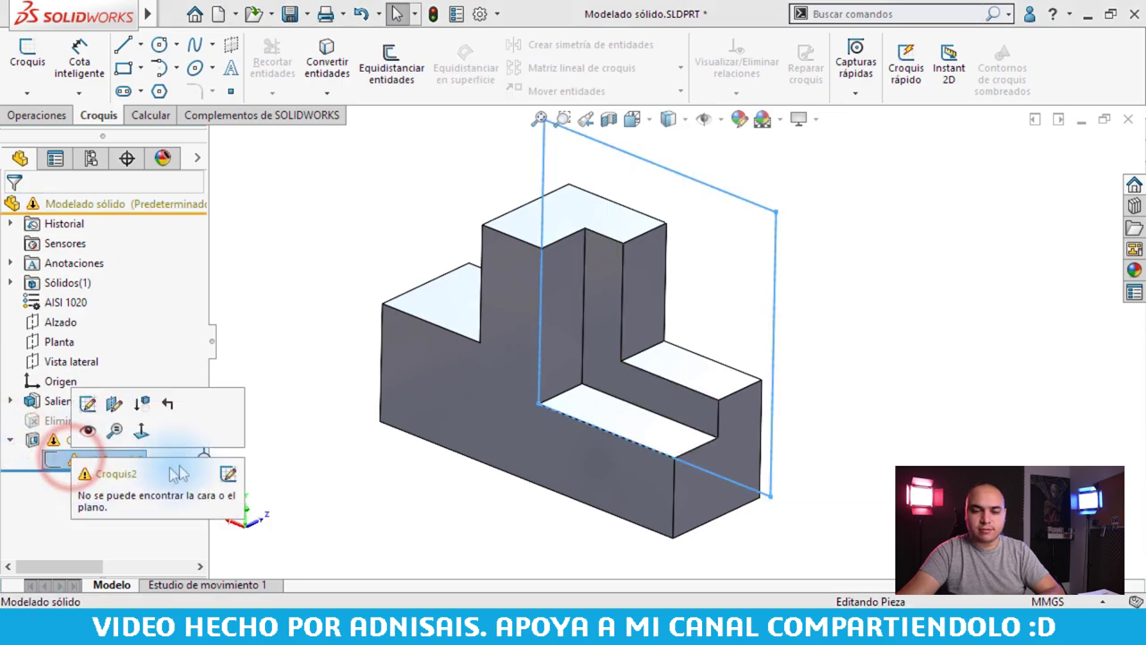
{"action": "left_click", "coordinate": [87, 402]}
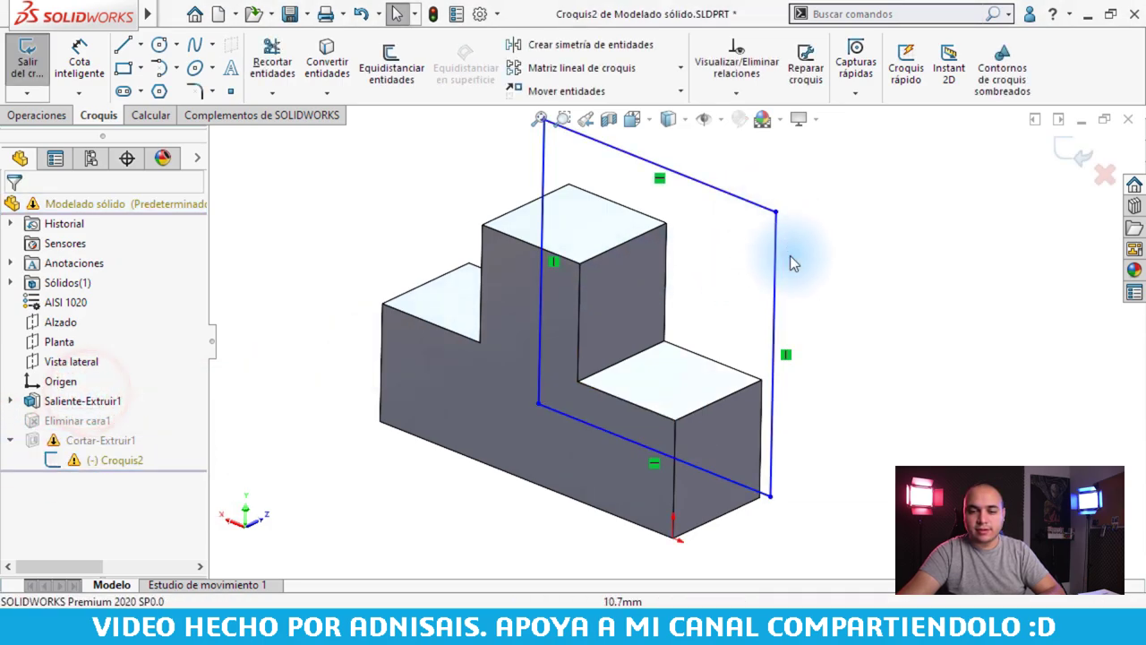
{"action": "left_click", "coordinate": [1059, 147]}
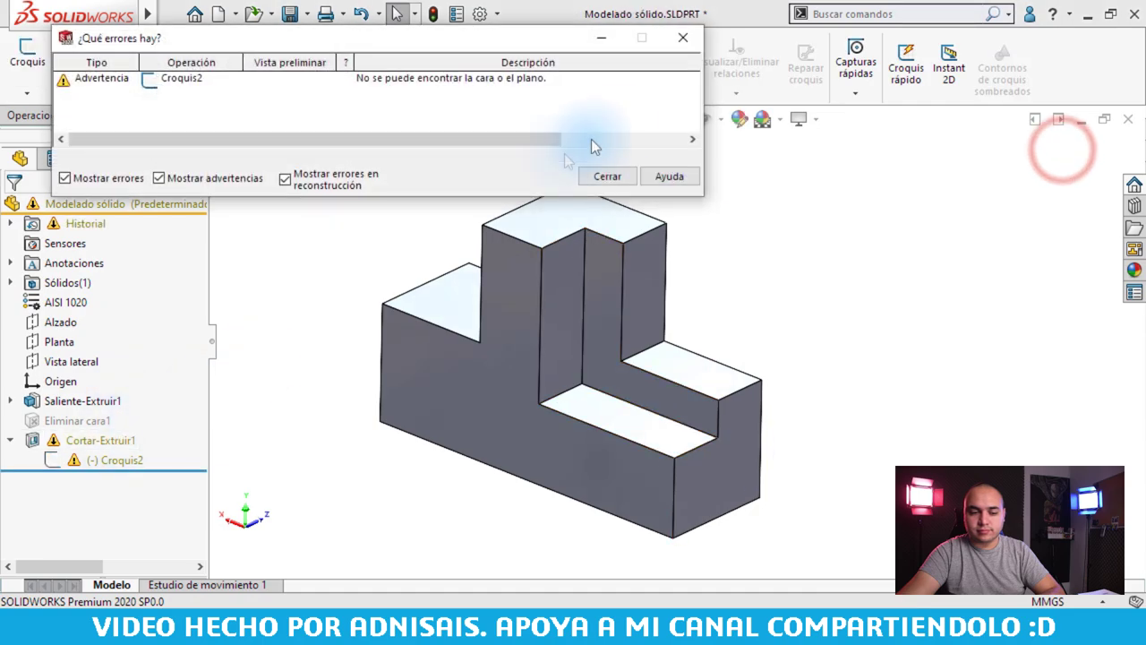
{"action": "left_click", "coordinate": [605, 179]}
Move Croquis2 onto the block's front face with Edit Sketch Plane
{"action": "left_click", "coordinate": [54, 459]}
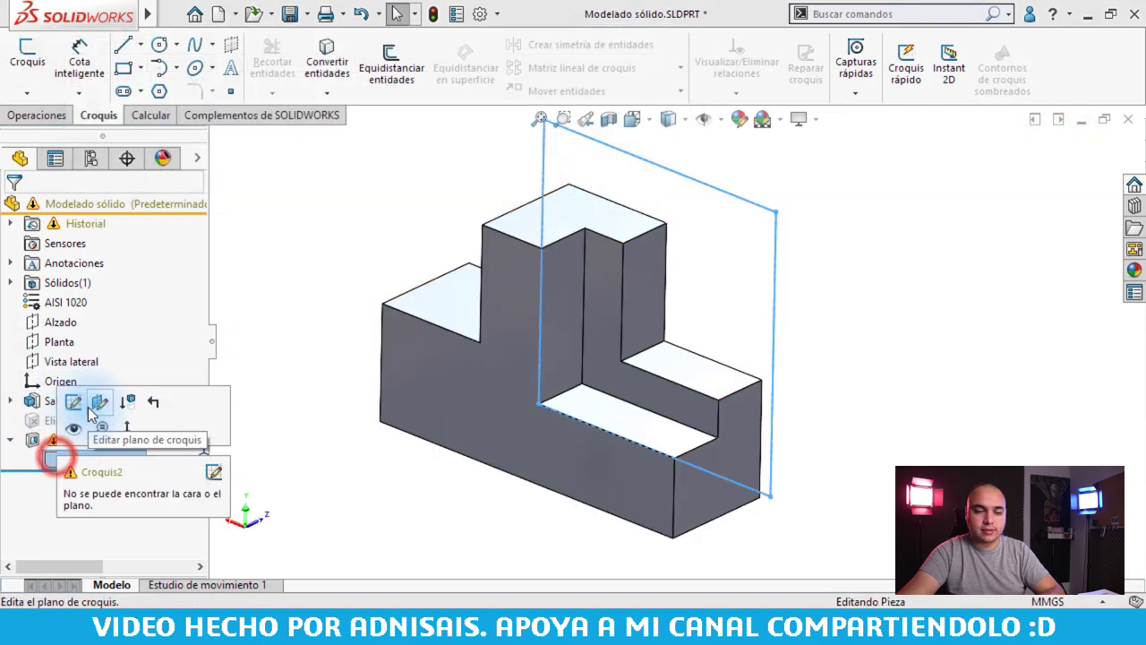
{"action": "left_click", "coordinate": [508, 358]}
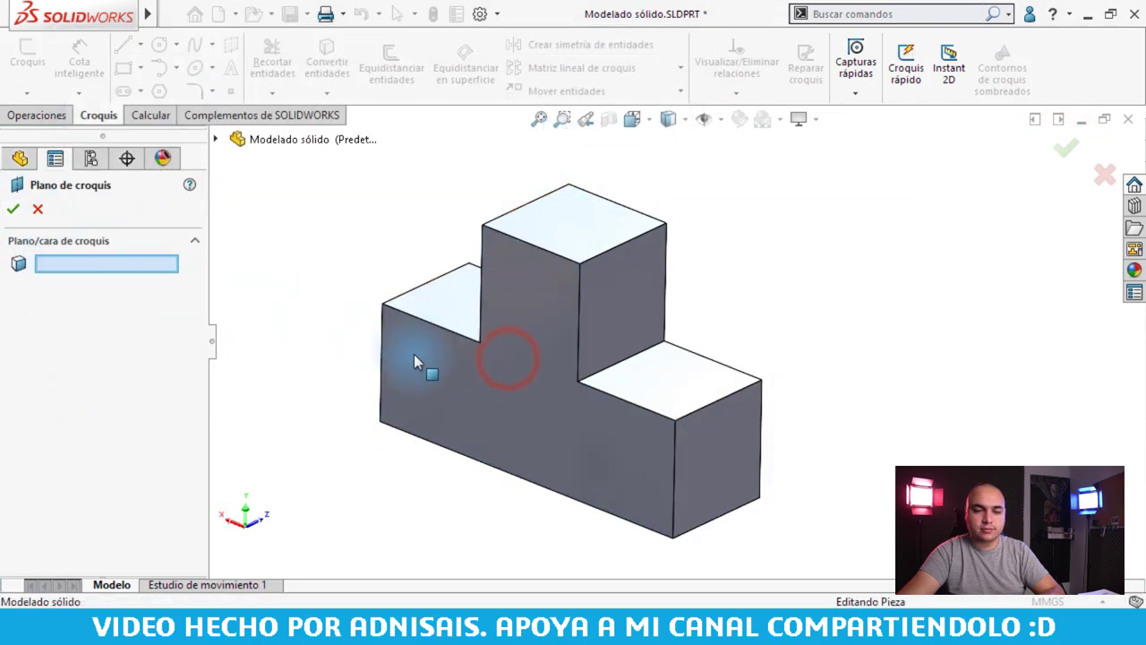
{"action": "left_click", "coordinate": [437, 370]}
{"action": "left_click", "coordinate": [14, 210]}
{"action": "left_click", "coordinate": [338, 274]}
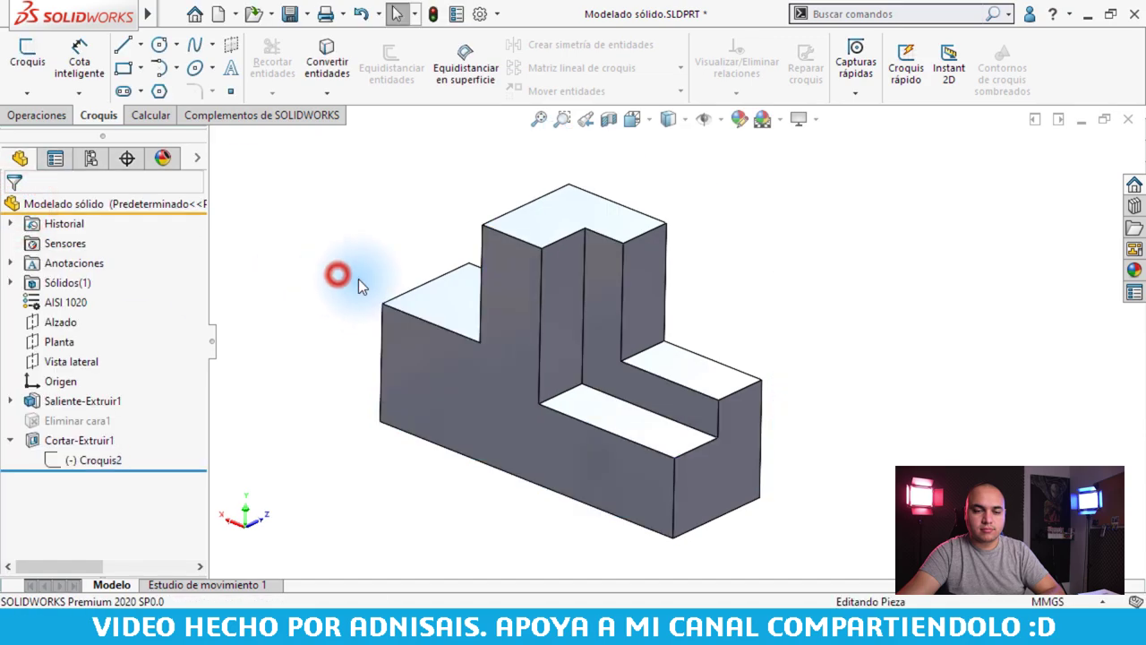
{"action": "key", "text": "ctrl+7"}
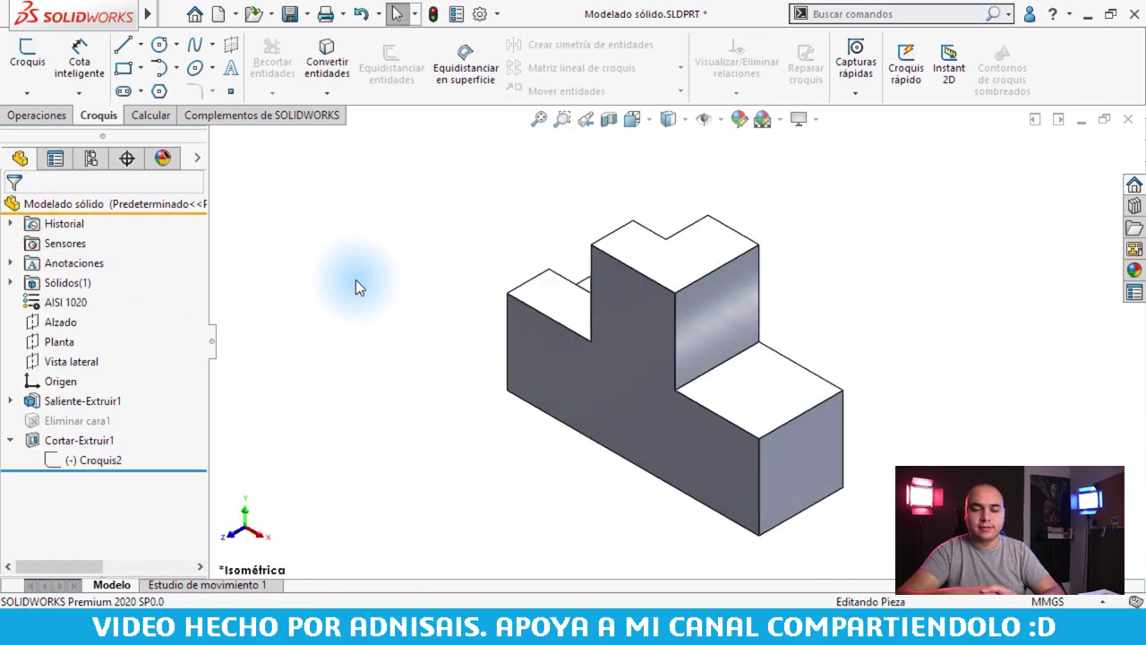
{"action": "mouse_move", "coordinate": [355, 279]}
{"action": "middle_mouse_down"}
{"action": "mouse_move", "coordinate": [742, 230]}
{"action": "mouse_move", "coordinate": [614, 263]}
{"action": "mouse_move", "coordinate": [1030, 314]}
{"action": "middle_mouse_up"}
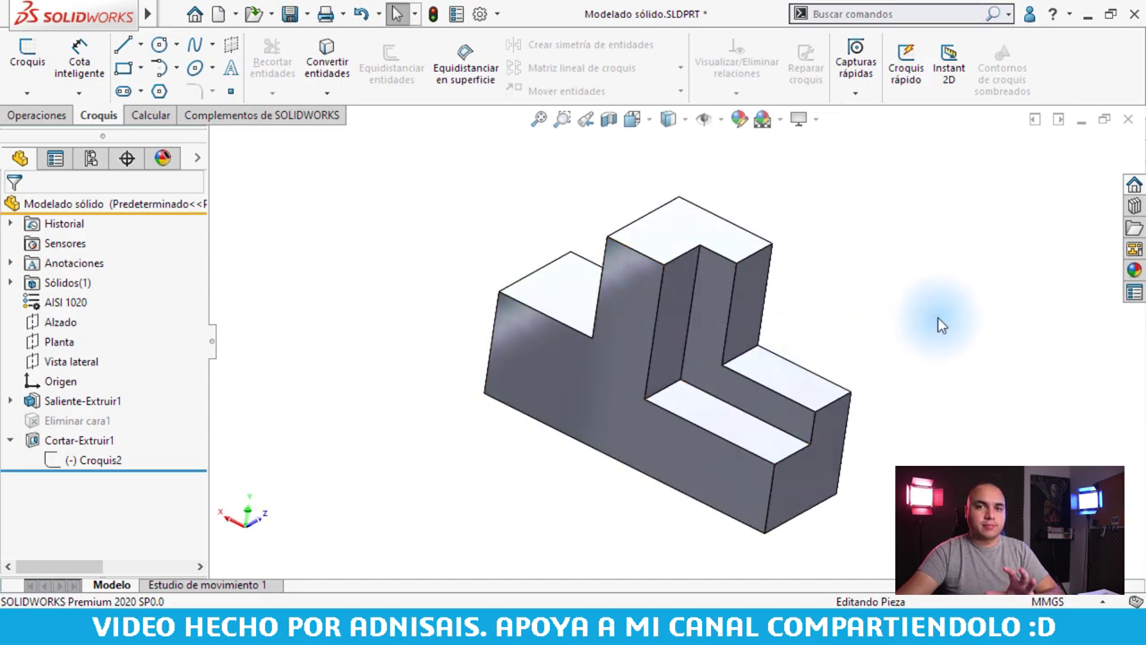
{"action": "middle_click_drag", "start_coordinate": [874, 345], "coordinate": [852, 355]}
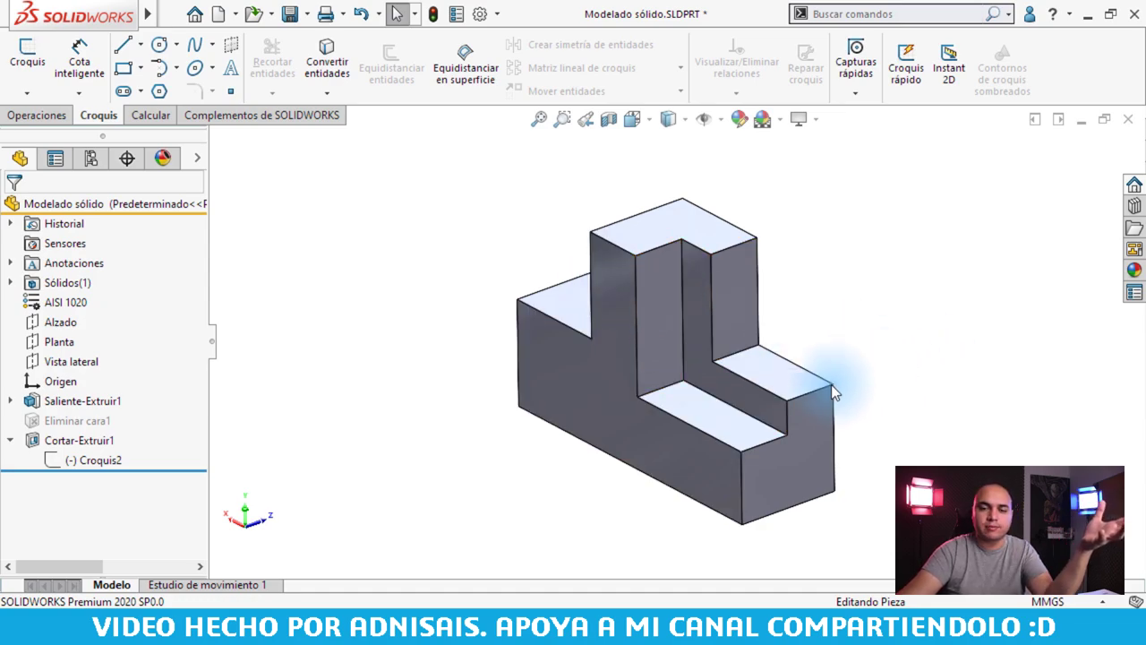
{"action": "middle_click_drag", "start_coordinate": [832, 387], "coordinate": [895, 398]}
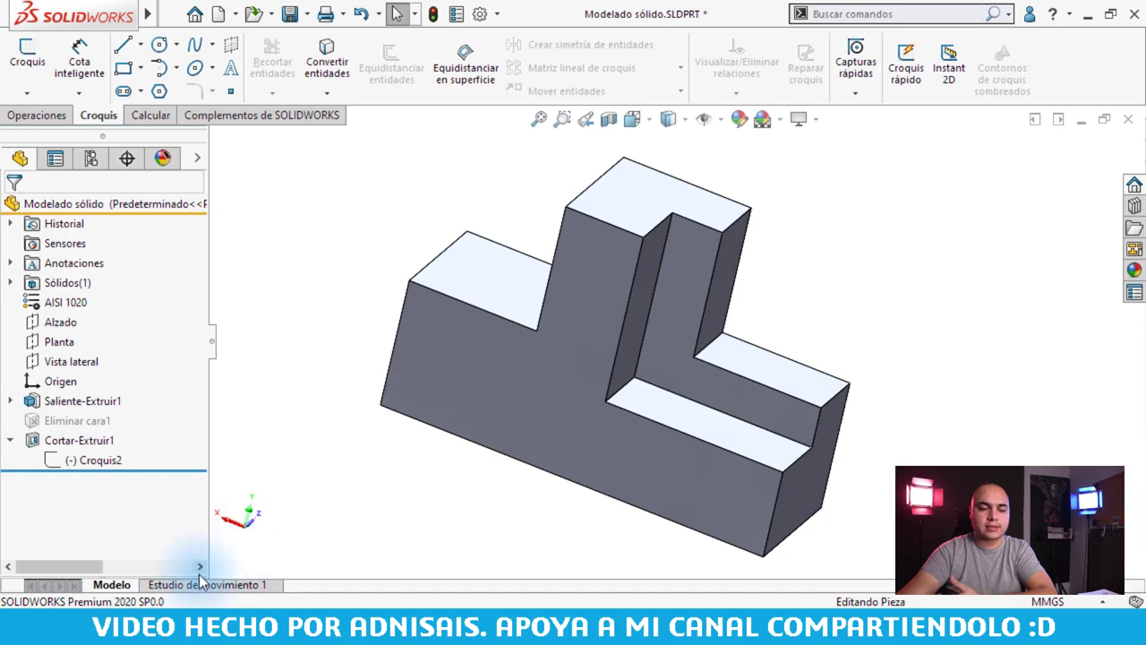
{"action": "left_click", "coordinate": [282, 340]}
Enable the SOLIDWORKS Simulation add-in and view the study body's material options without changes
{"action": "left_click", "coordinate": [229, 116]}
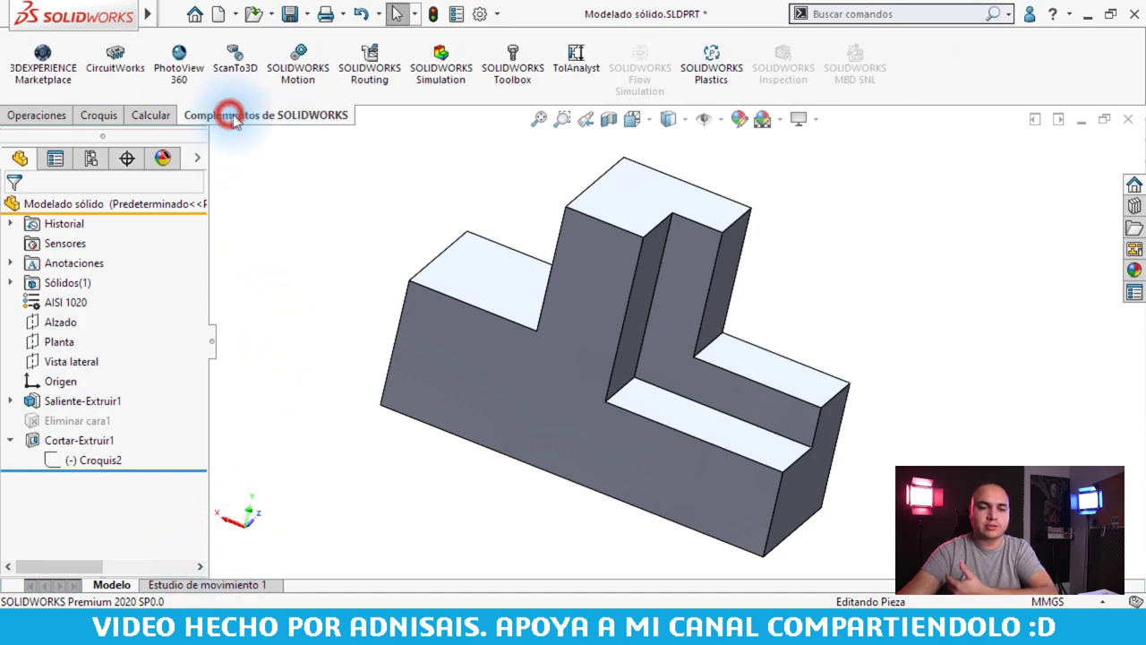
{"action": "left_click", "coordinate": [441, 79]}
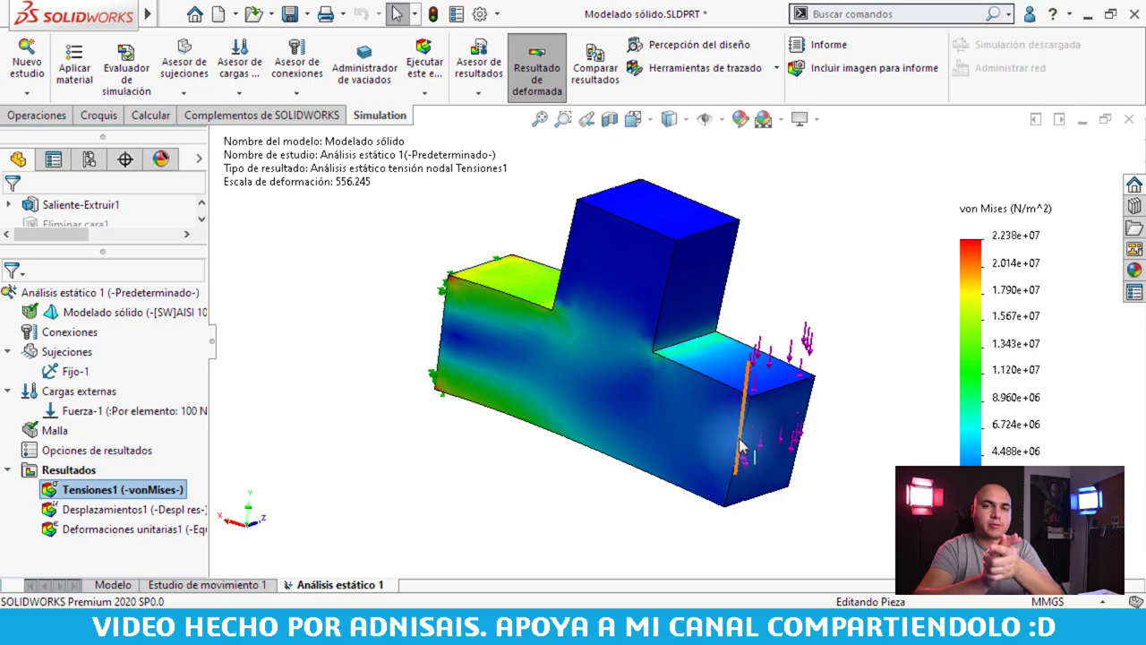
{"action": "right_click", "coordinate": [125, 311]}
{"action": "mouse_move", "coordinate": [210, 223]}
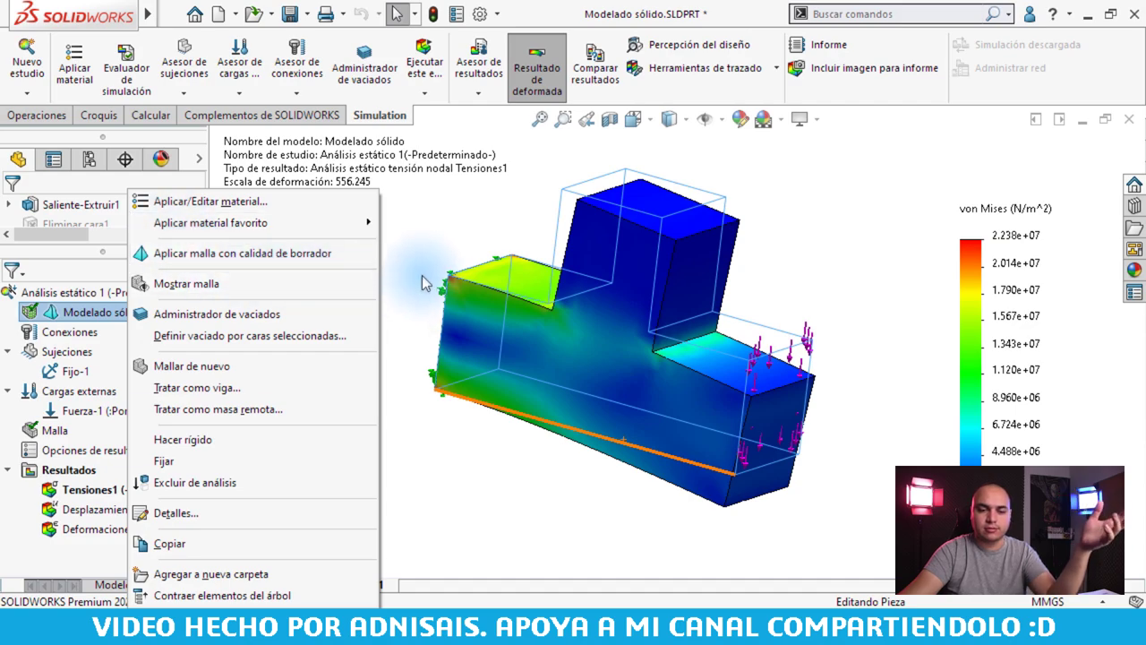
{"action": "left_click", "coordinate": [423, 264]}
Orbit the von Mises stress plot, peaking at 2.238e+07 N/m^2, and open the Análisis estático 1 tab
{"action": "middle_click_drag", "start_coordinate": [501, 302], "coordinate": [718, 367]}
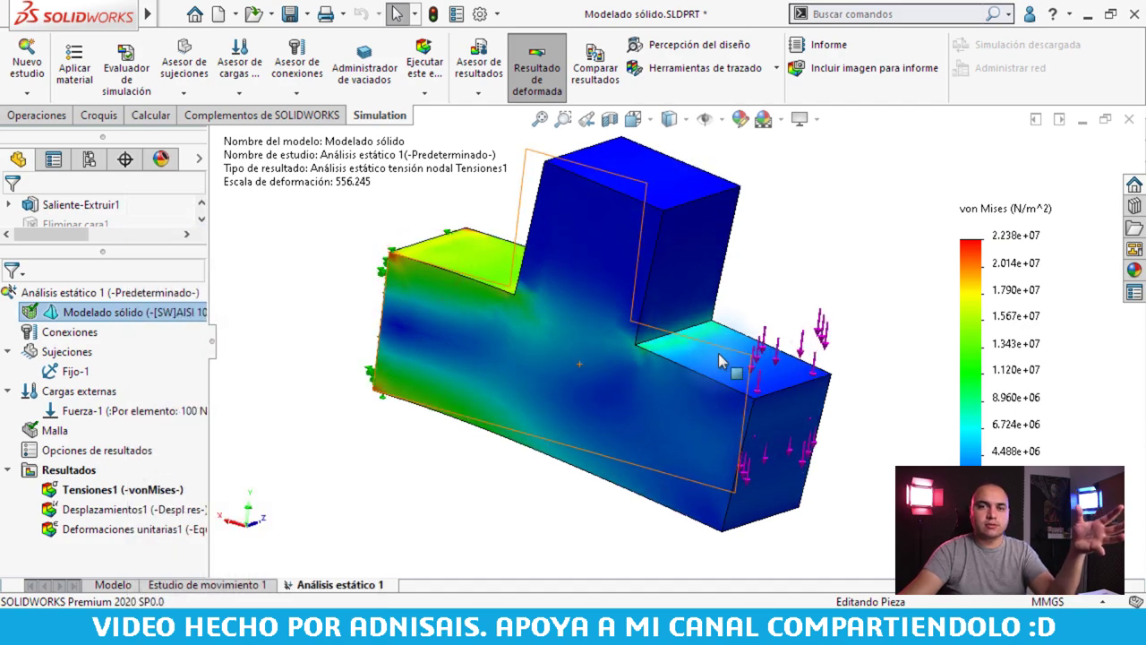
{"action": "middle_click_drag", "start_coordinate": [616, 360], "coordinate": [611, 387]}
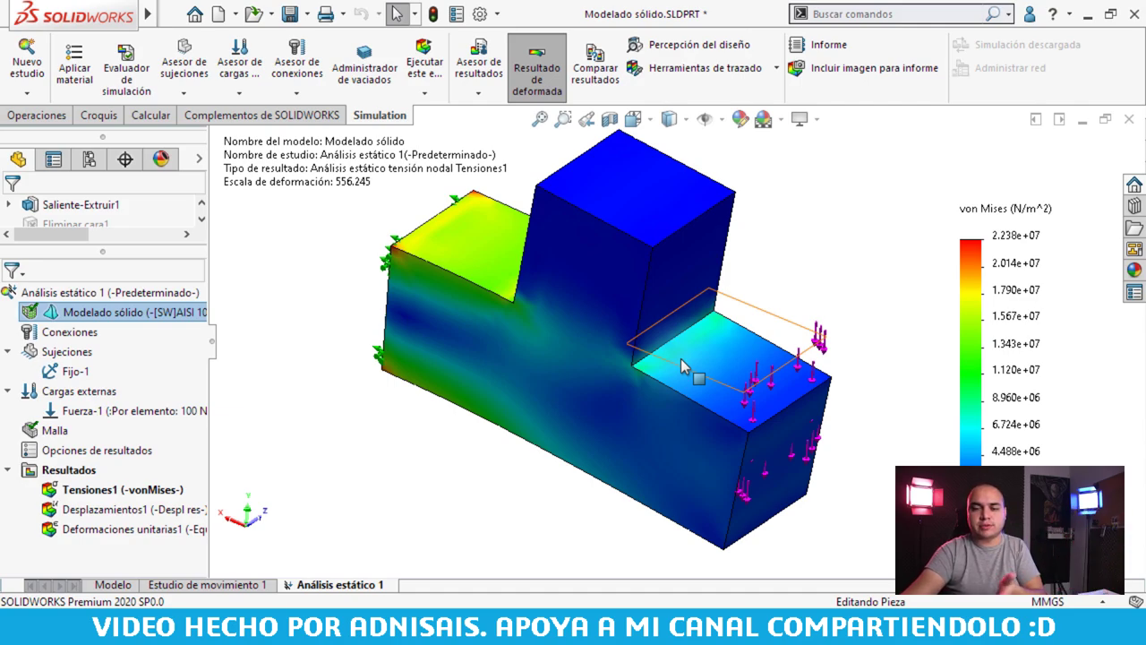
{"action": "left_click", "coordinate": [800, 238]}
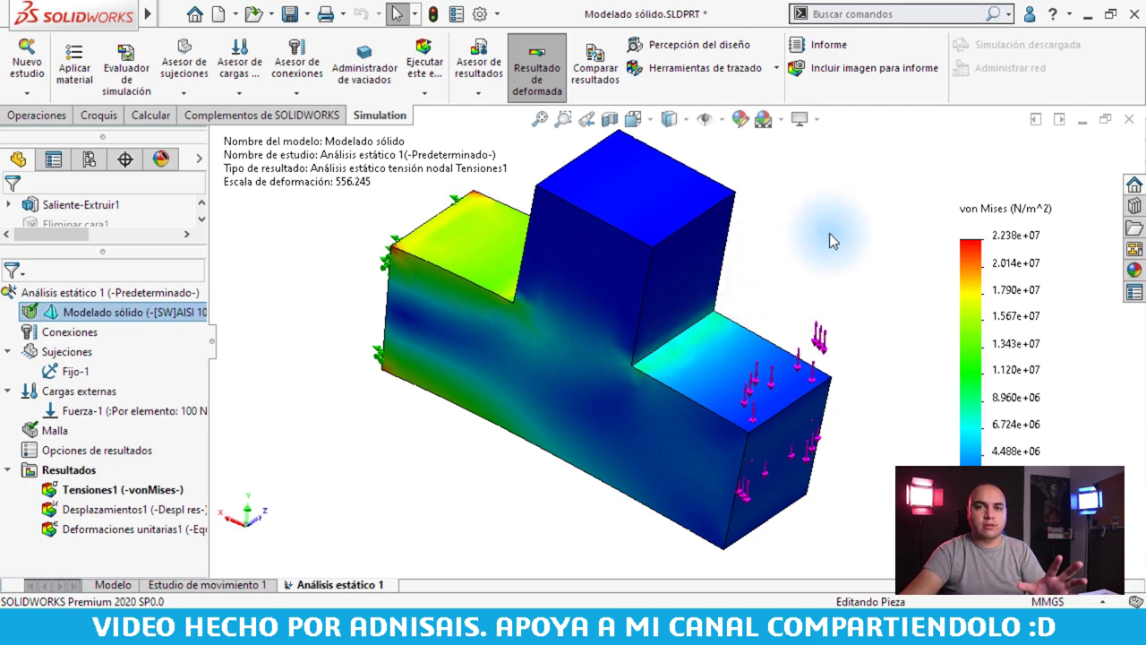
{"action": "left_click", "coordinate": [70, 579]}
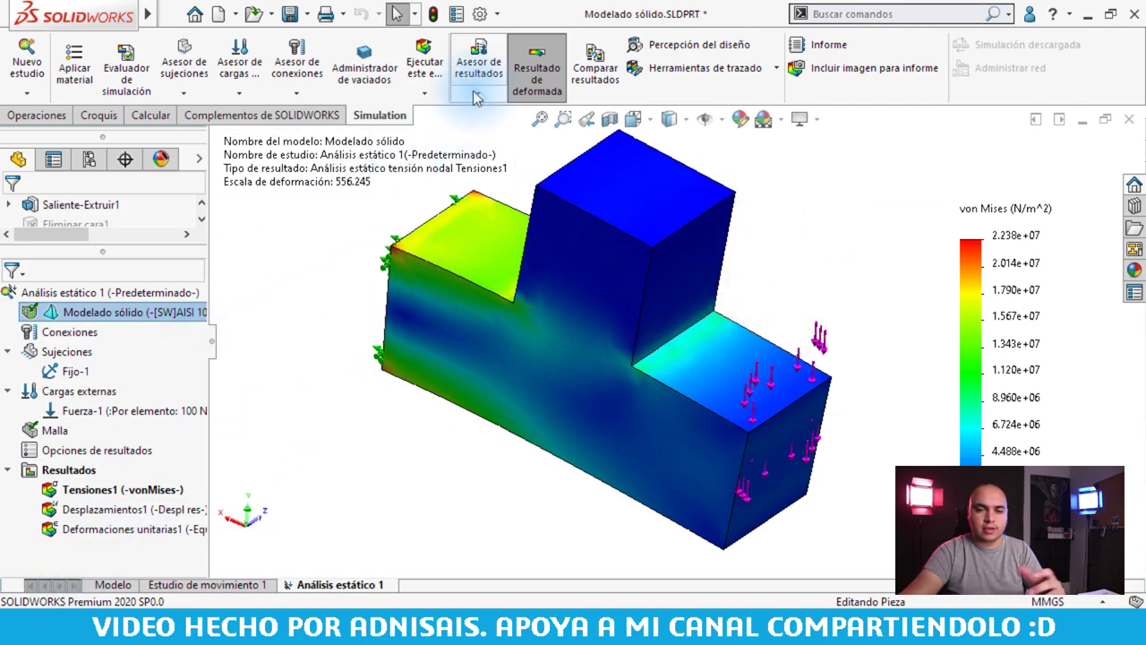